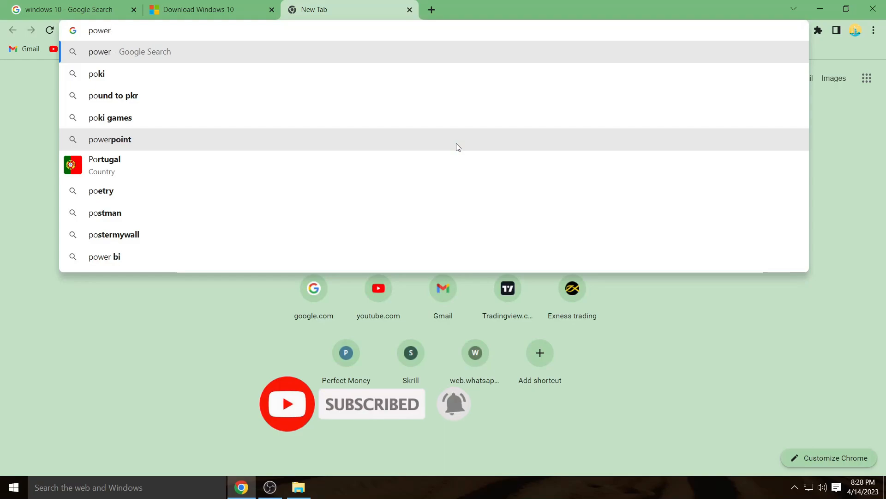
Search the web for "power iso download" and open the download page on poweriso.com.
type("download")
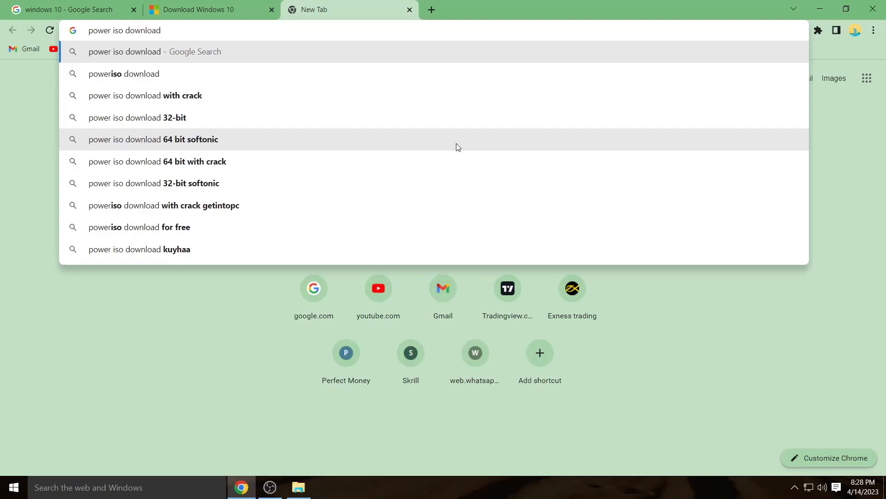
key("Return")
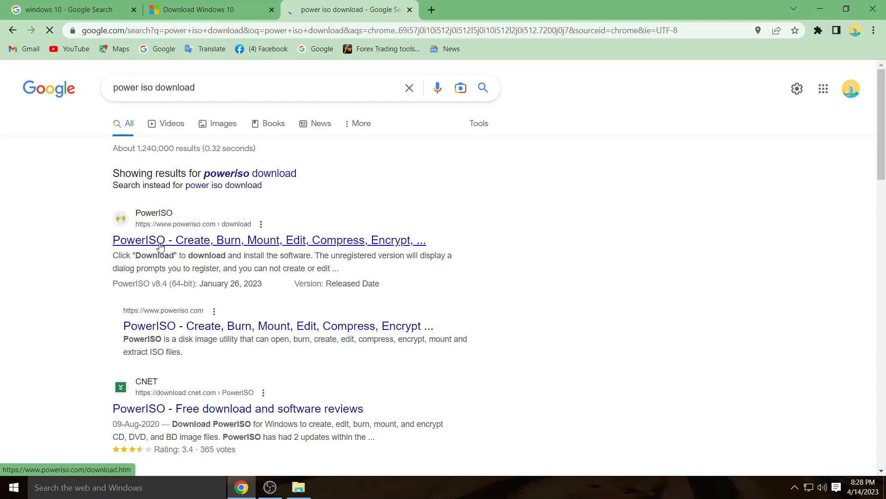
left_click(139, 248)
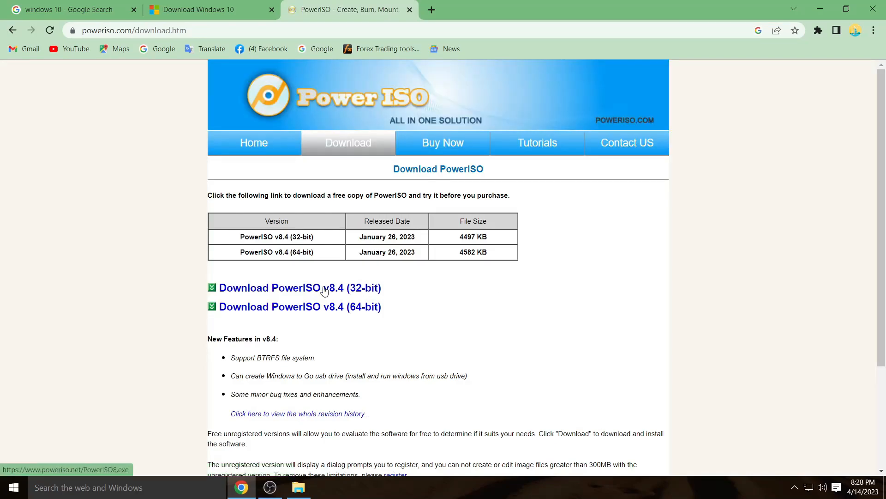
Download the 64-bit version of PowerISO v8.4 from the download page.
scroll(405, 327, "down", 3)
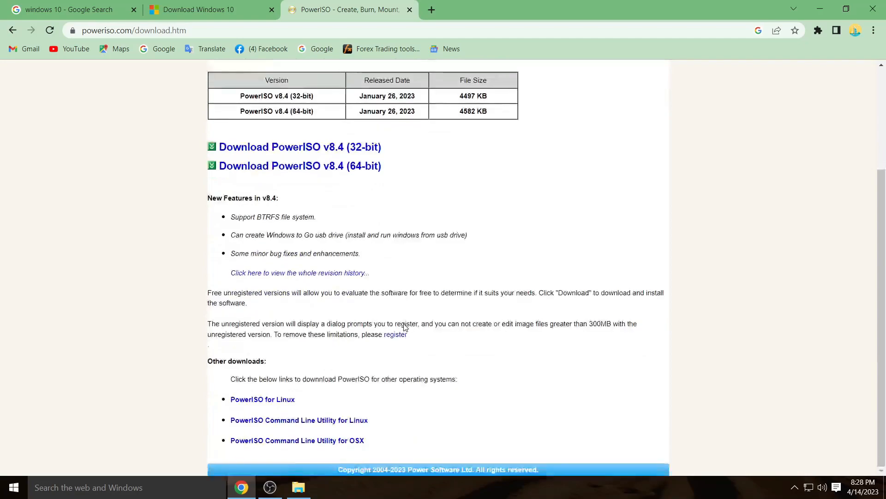
scroll(404, 327, "up", 3)
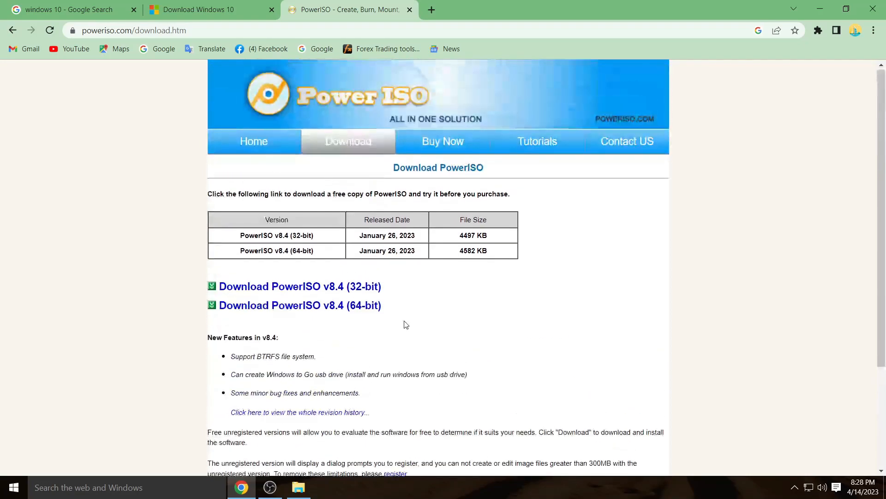
left_click(301, 314)
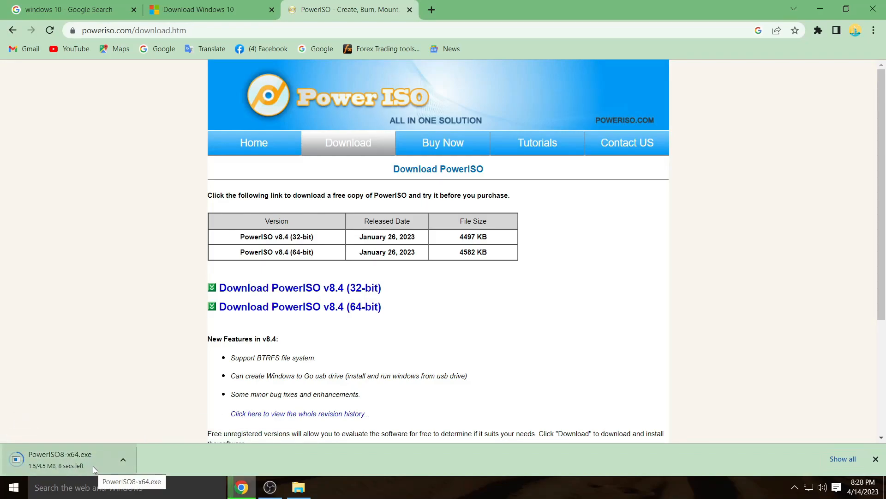
Open the Downloads folder in File Explorer, refresh it and launch the PowerISO8-x64 installer.
left_click(299, 489)
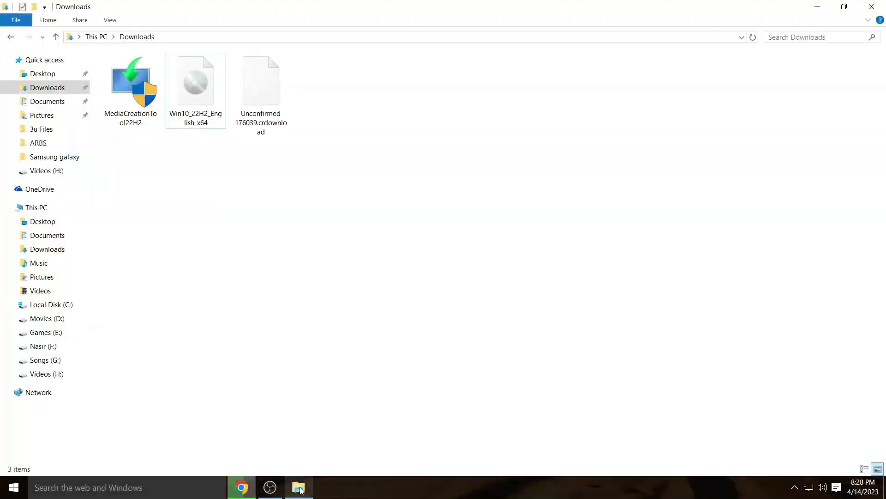
right_click(338, 184)
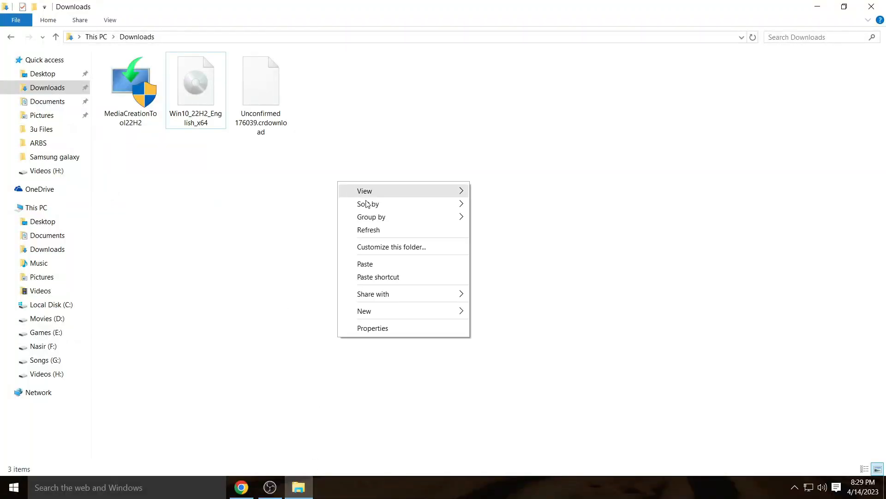
left_click(377, 229)
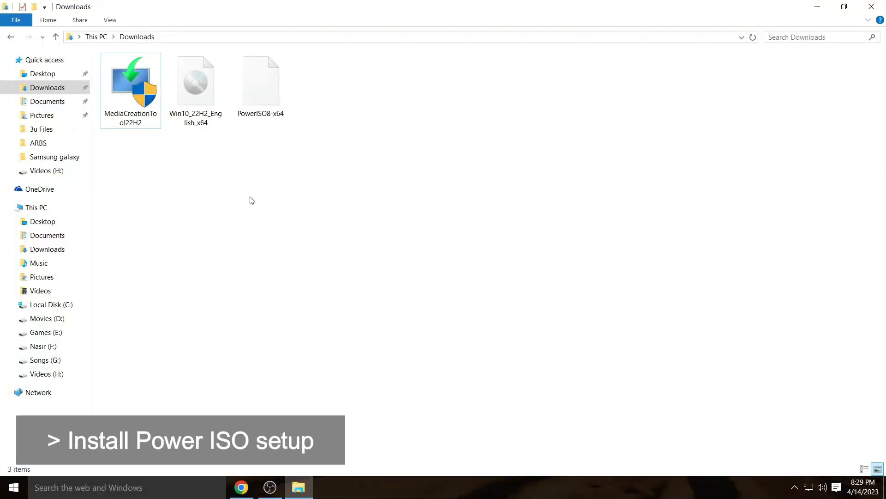
right_click(265, 99)
left_click(301, 111)
left_click(456, 265)
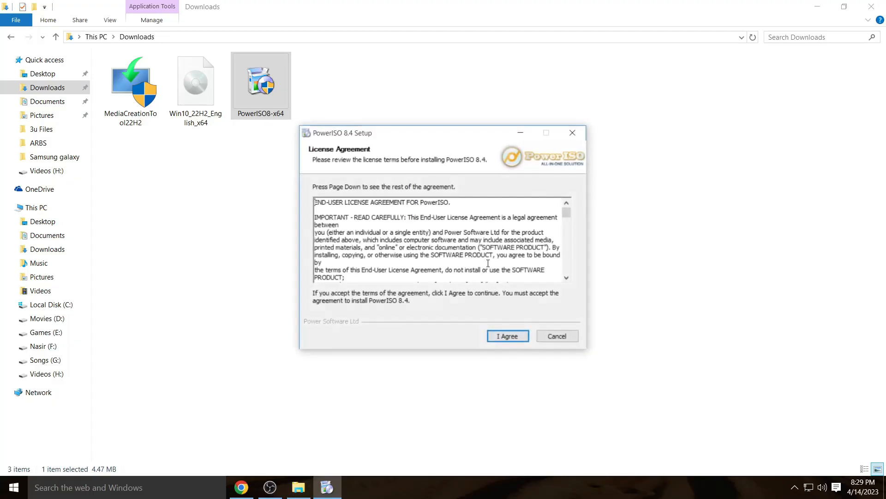
Install PowerISO 8.4 in C:\Program Files\PowerISO, agreeing to the license, accepting the McAfee WebAdvisor offer and keeping the default file associations.
left_click(502, 337)
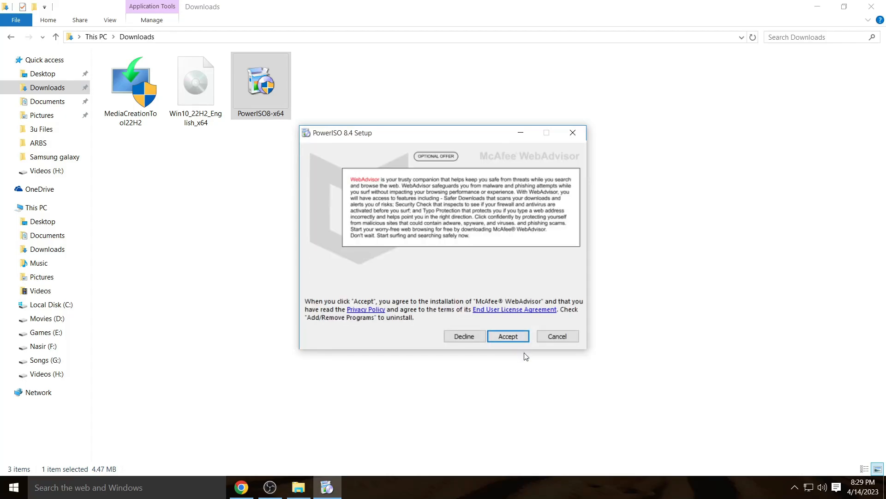
left_click(514, 339)
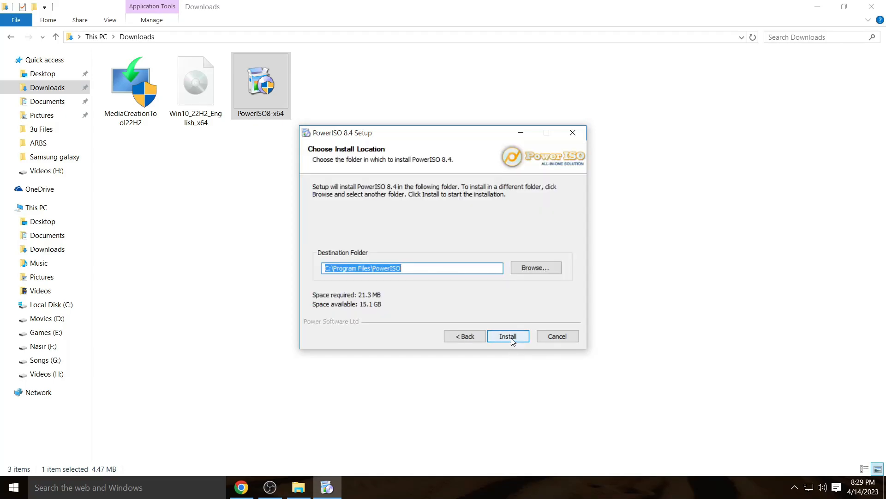
left_click(512, 337)
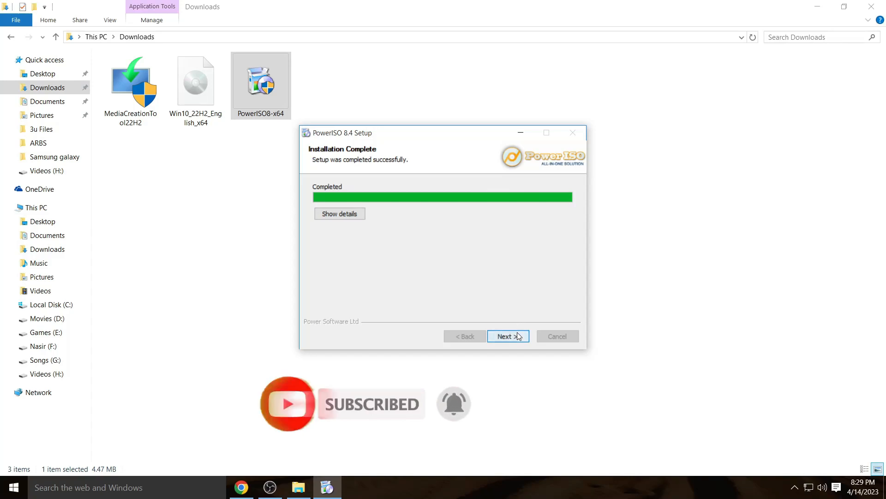
left_click(517, 335)
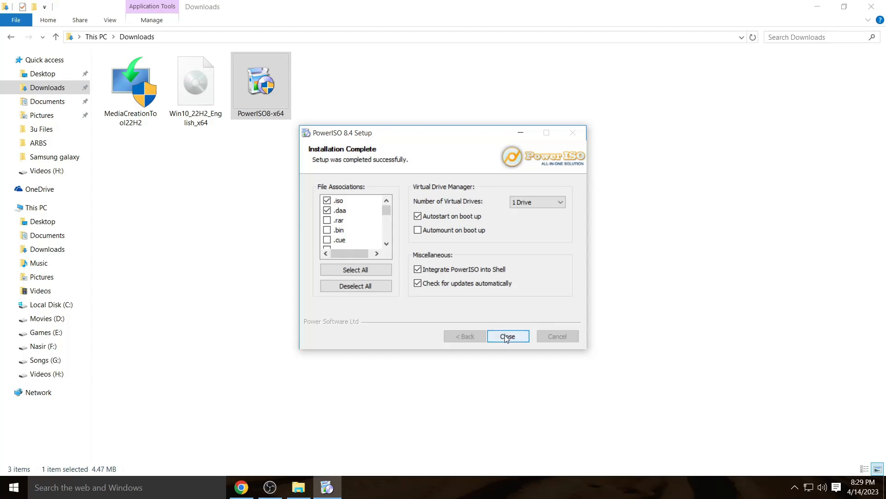
left_click(506, 335)
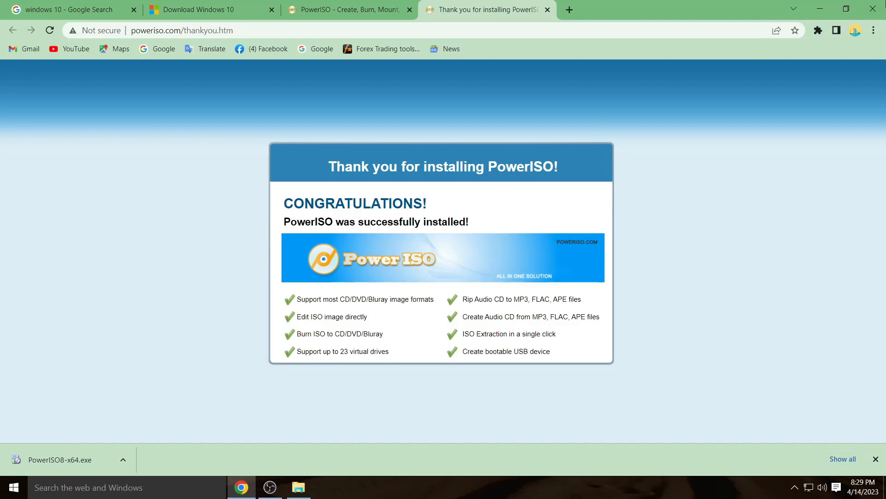
Minimize the browser, open This PC and check the contents of Removable Disk (J:).
left_click(821, 7)
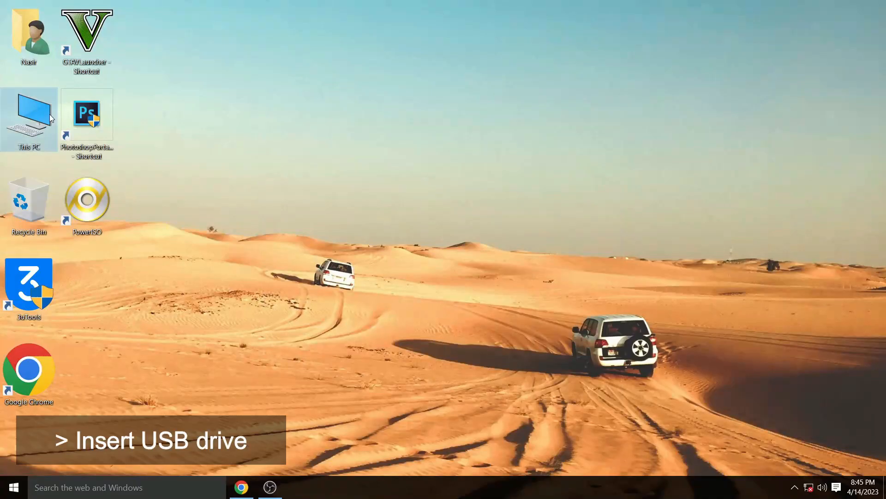
double_click(49, 114)
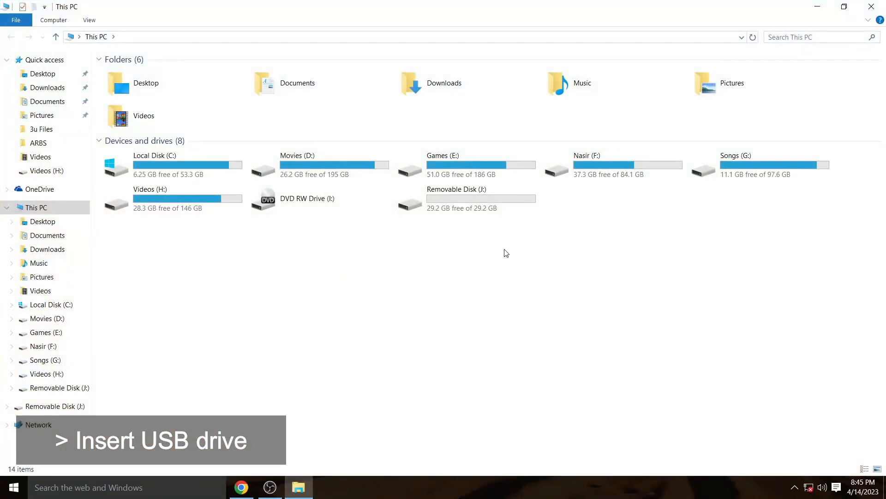
double_click(488, 200)
left_click(11, 38)
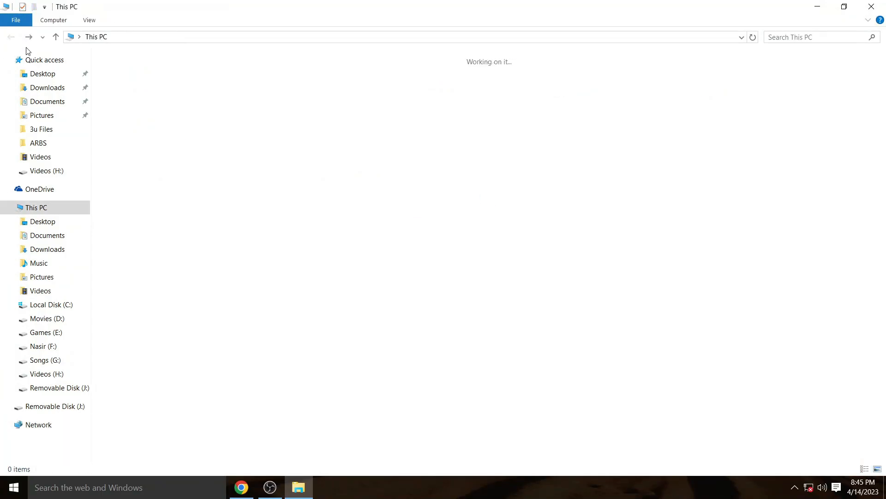
Quick-format Removable Disk (J:) with the NTFS file system and close the format dialog.
right_click(451, 203)
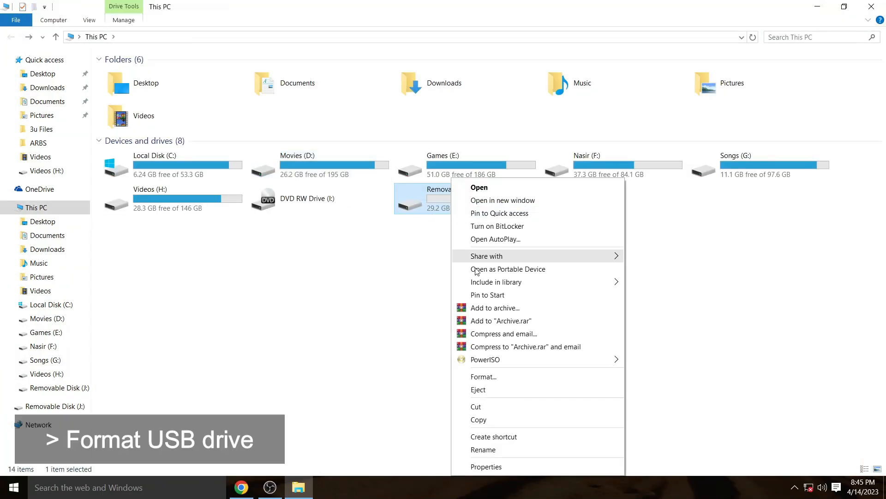
left_click(504, 377)
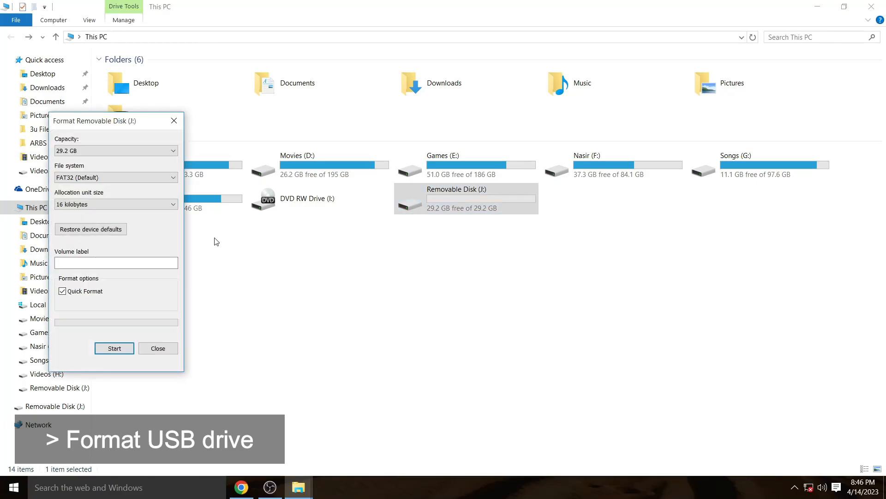
left_click(160, 176)
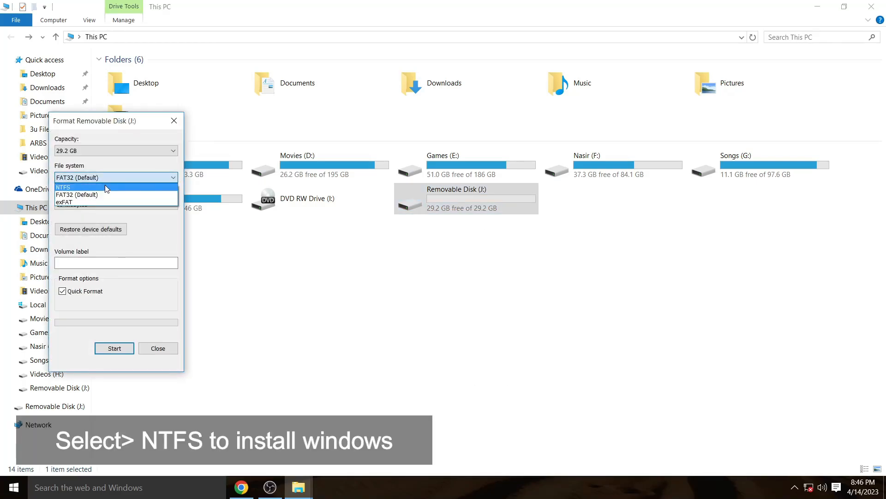
left_click(75, 187)
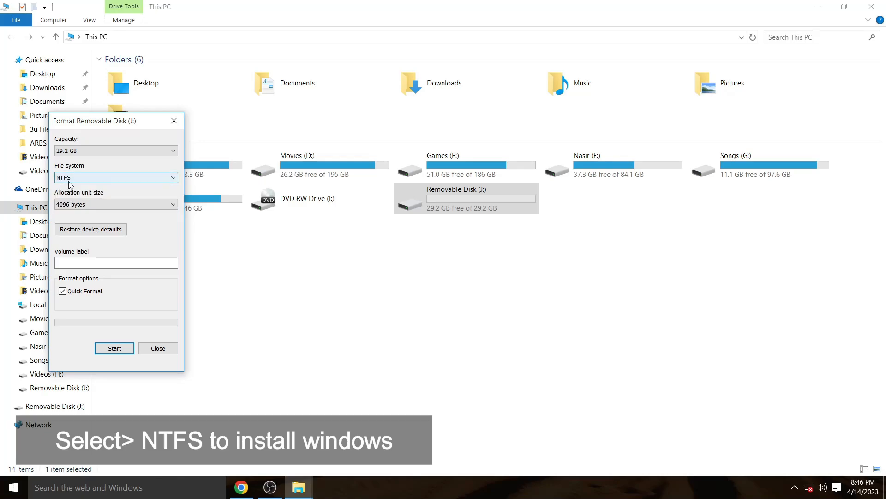
left_click(122, 350)
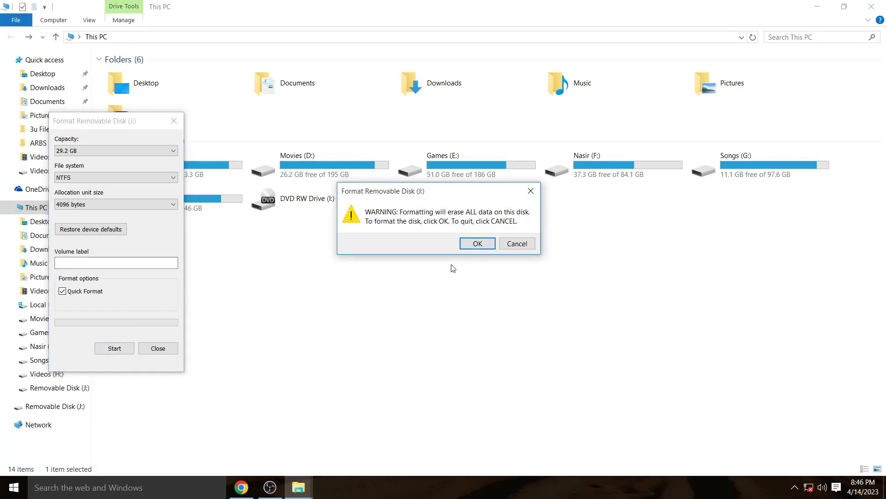
left_click(481, 245)
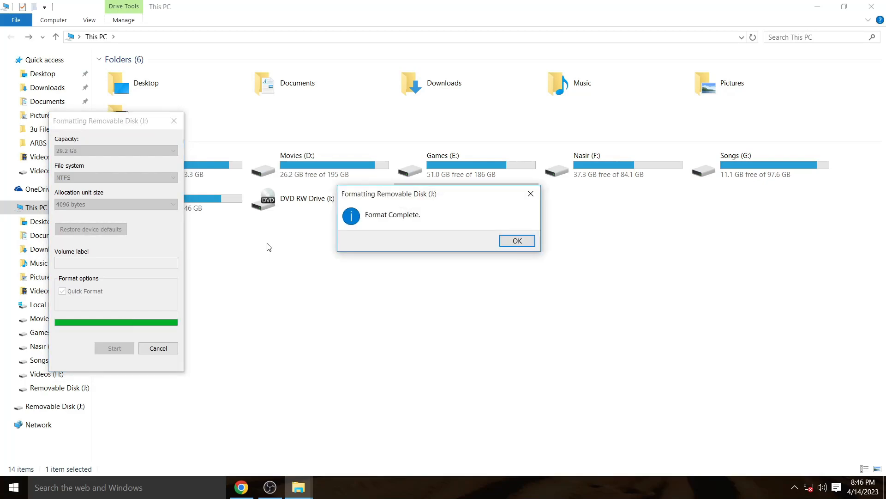
left_click(517, 241)
left_click(162, 350)
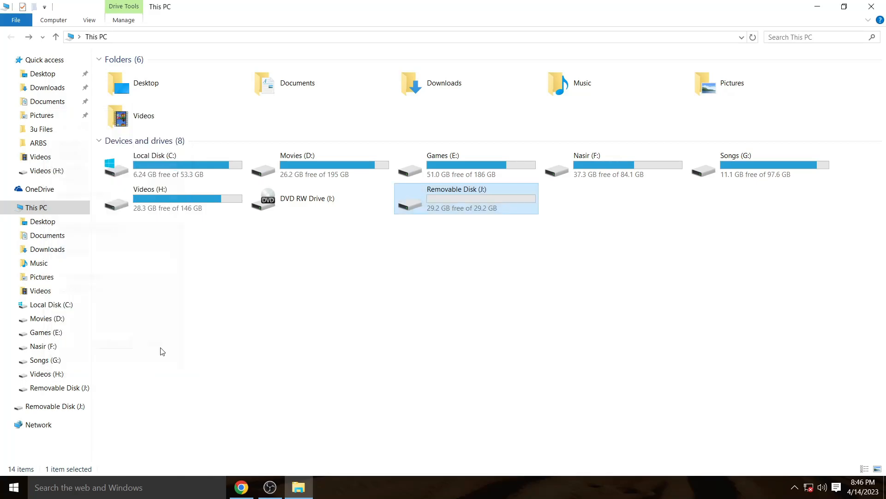
Check the file system of Removable Disk (J:) in its properties, and close File Explorer.
right_click(471, 207)
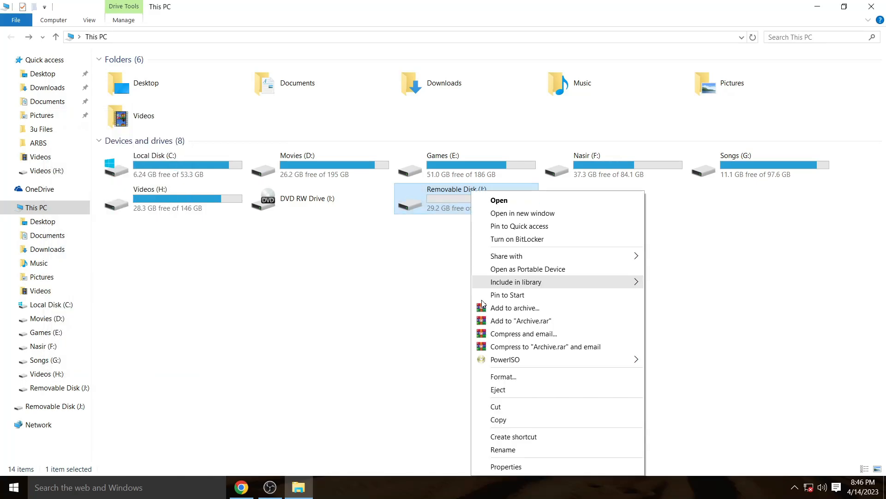
left_click(505, 467)
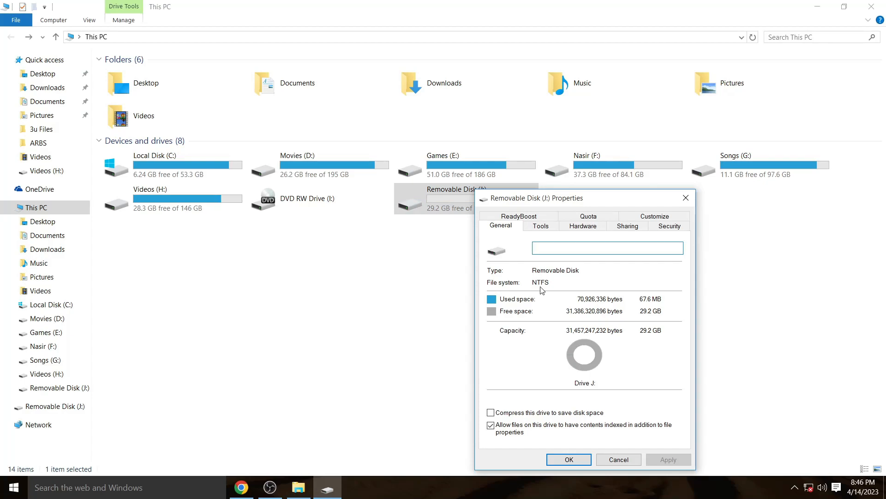
left_click(569, 459)
left_click(871, 7)
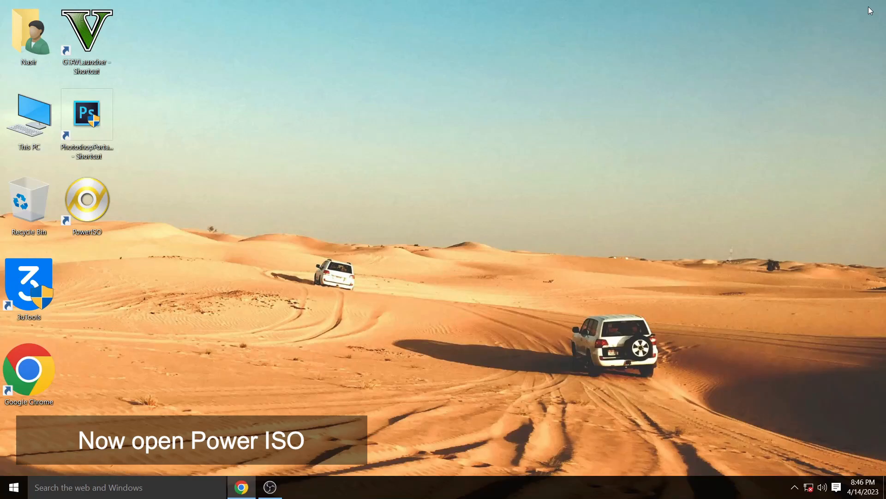
Launch PowerISO and open the Create bootable USB drive tool as administrator, dismissing the trial notices.
double_click(92, 200)
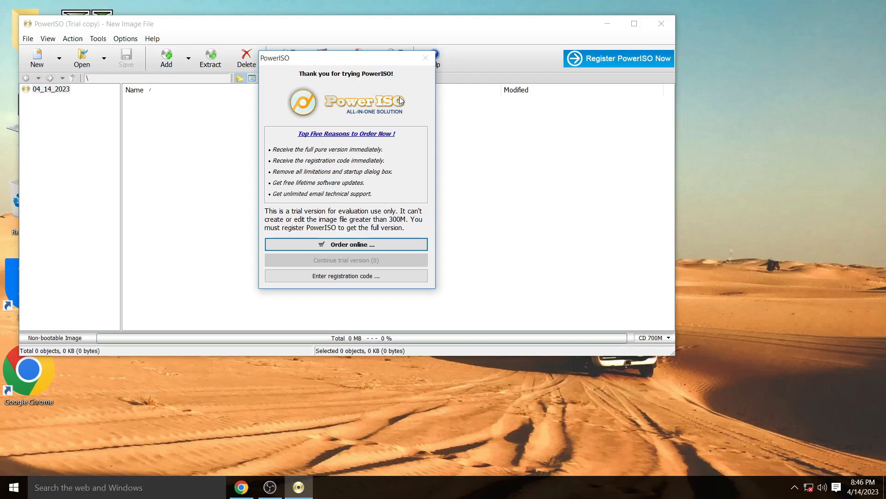
left_click(426, 58)
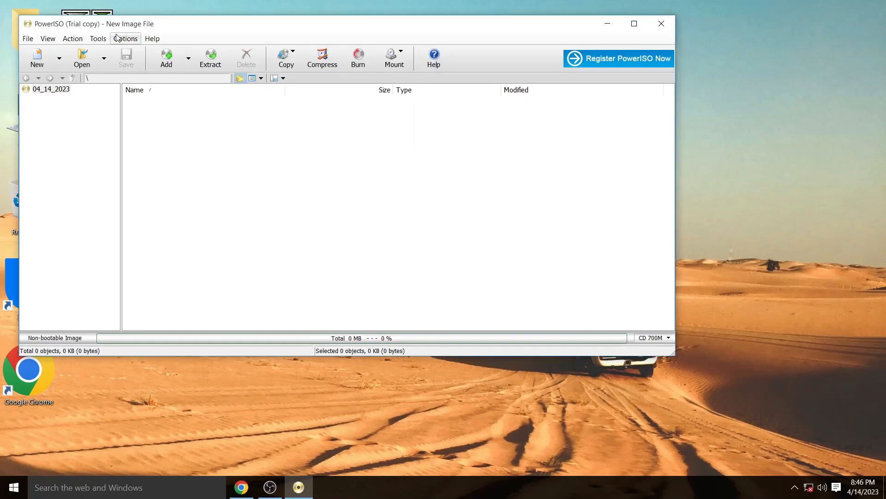
left_click(98, 38)
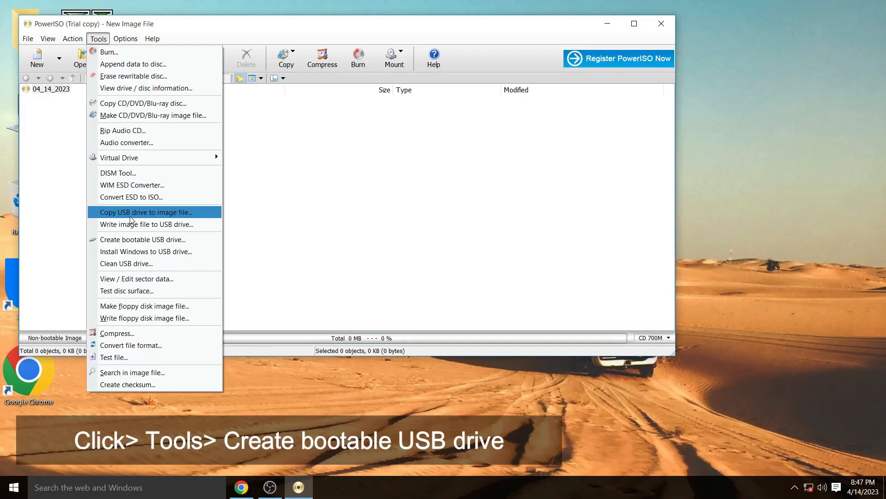
left_click(137, 241)
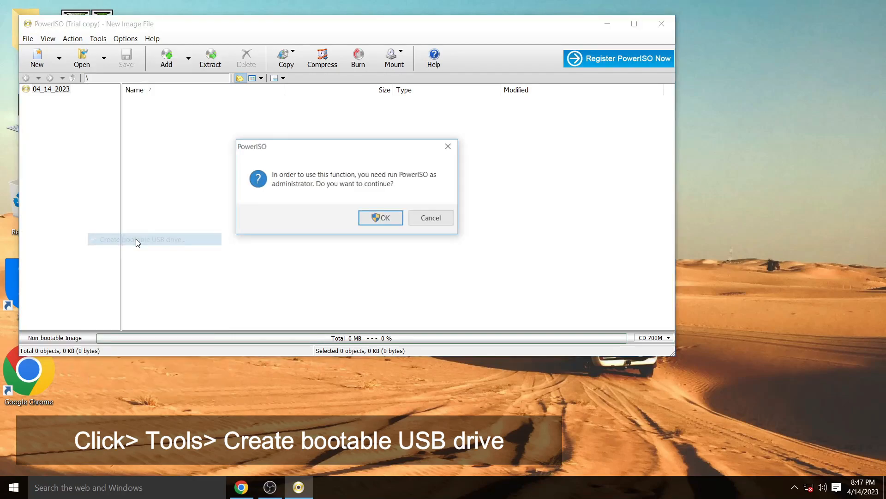
left_click(384, 218)
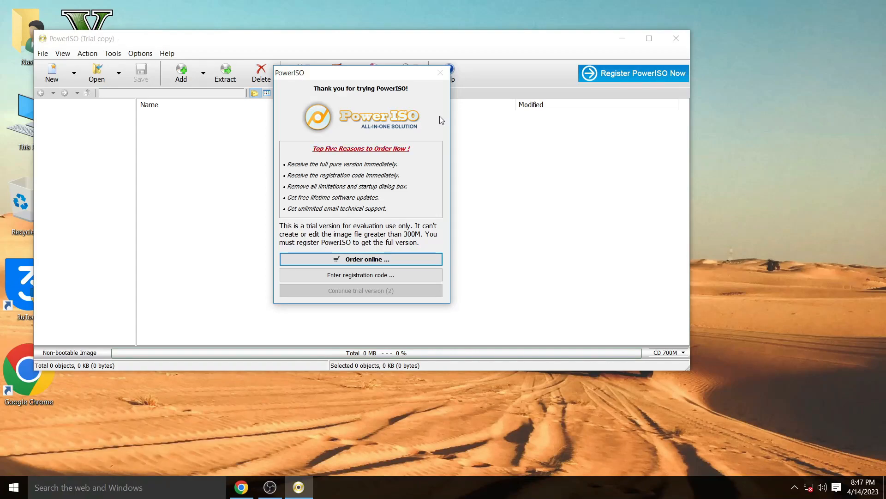
left_click(441, 73)
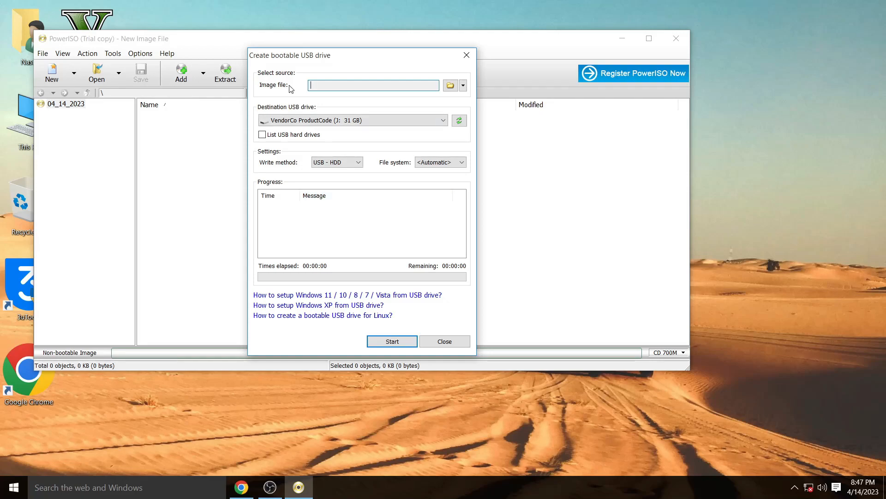
Load the Win10_22H2_English_x64 image from the Downloads folder as the source image file.
left_click(450, 86)
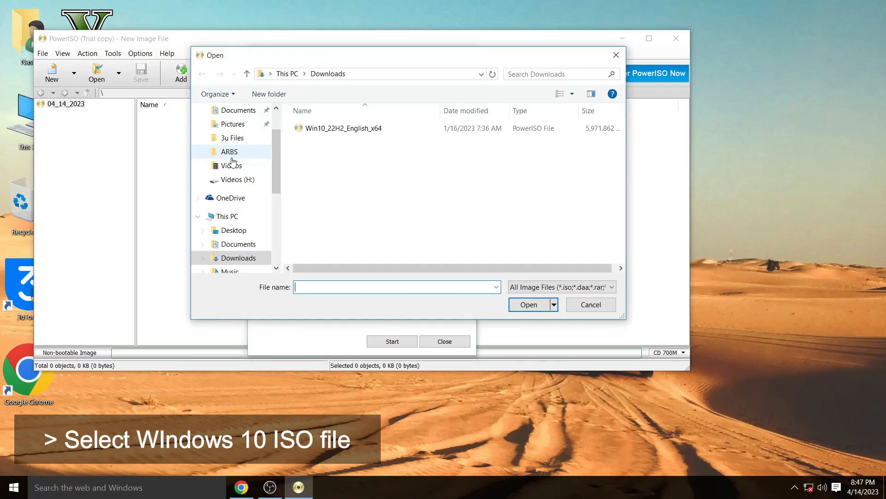
left_click(245, 260)
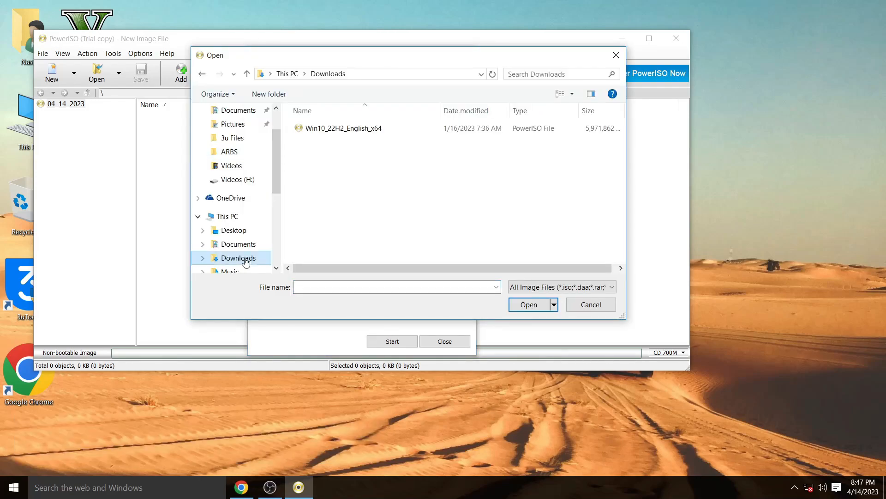
left_click(341, 130)
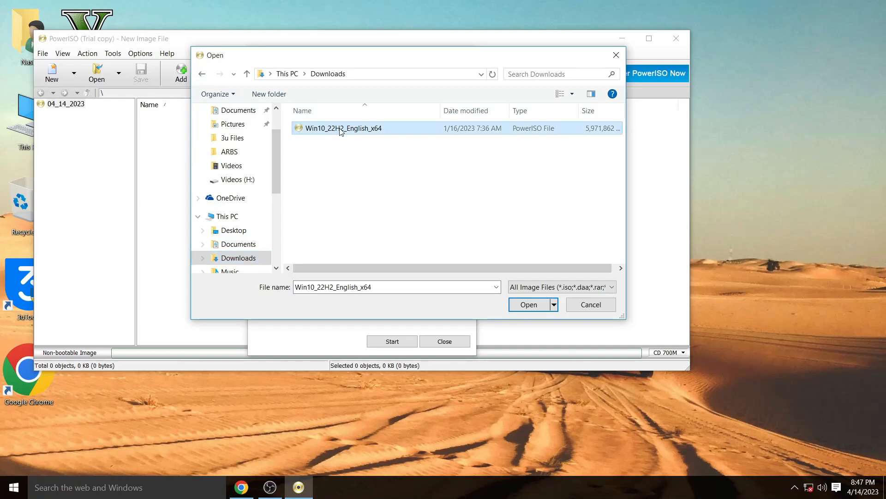
left_click(528, 305)
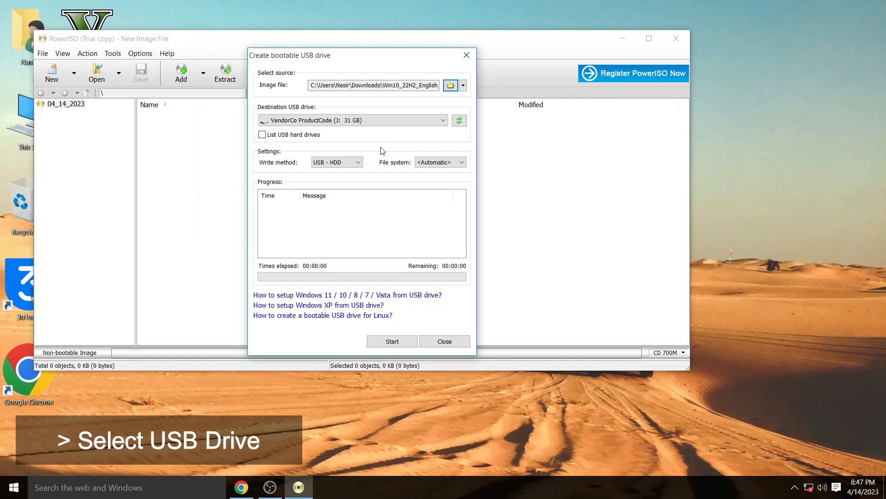
Select VendorCo ProductCode (J: 31 GB) as the destination with USB hard drives listed, and start writing the image, agreeing to overwrite the drive's data.
left_click(443, 121)
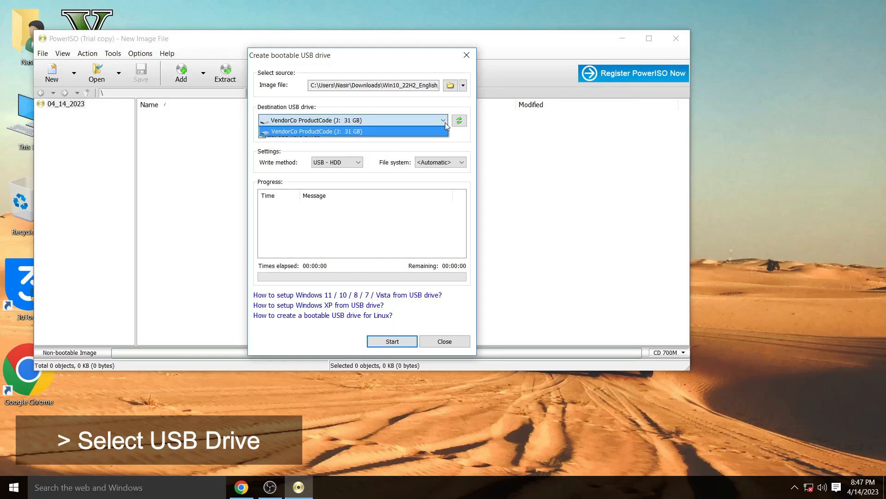
left_click(406, 132)
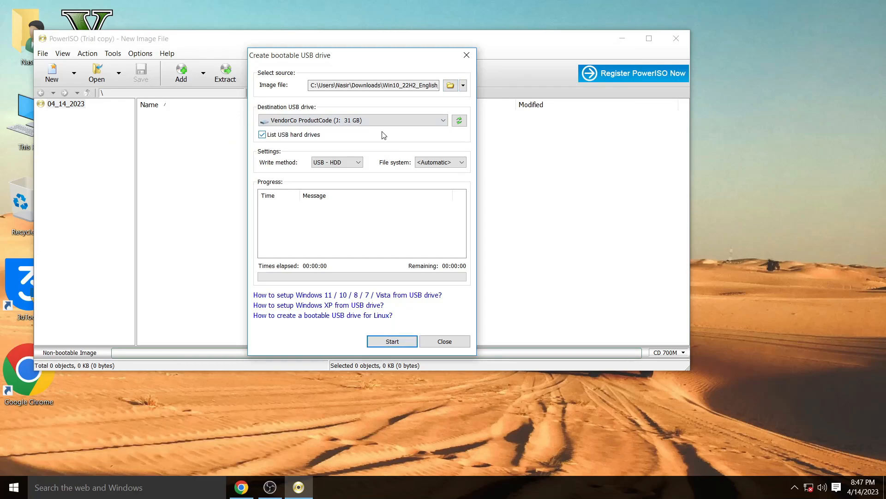
left_click(393, 342)
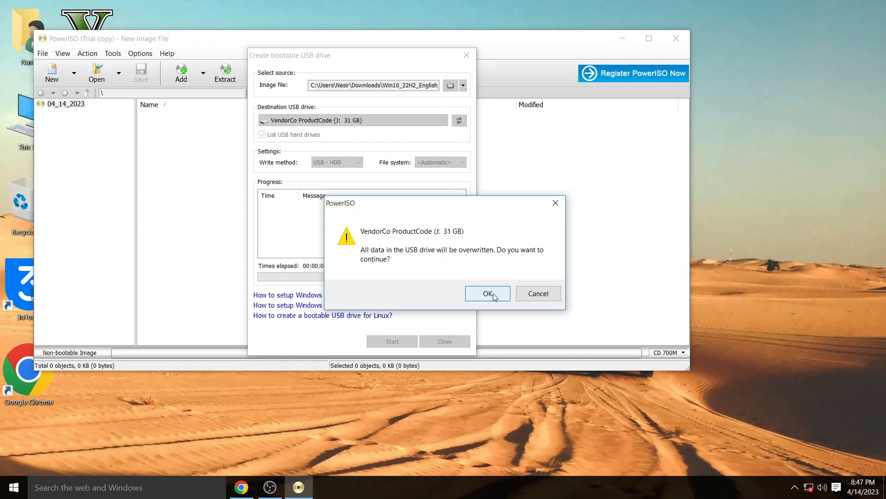
left_click(489, 294)
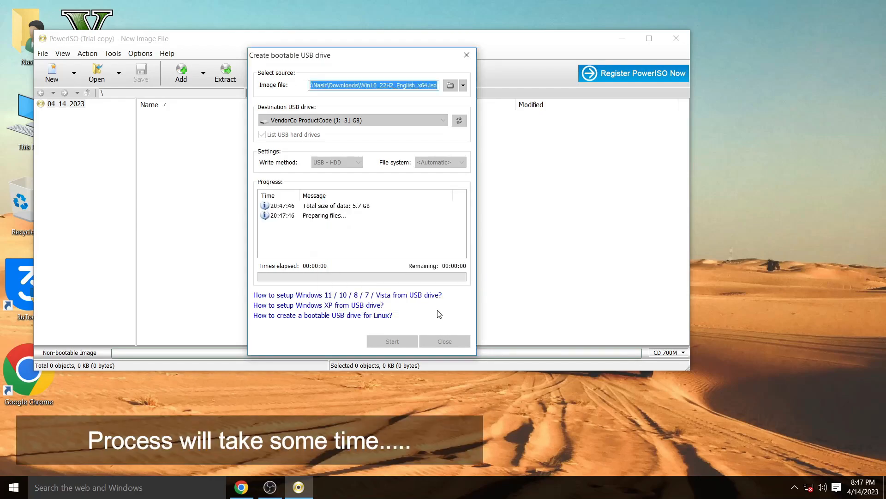